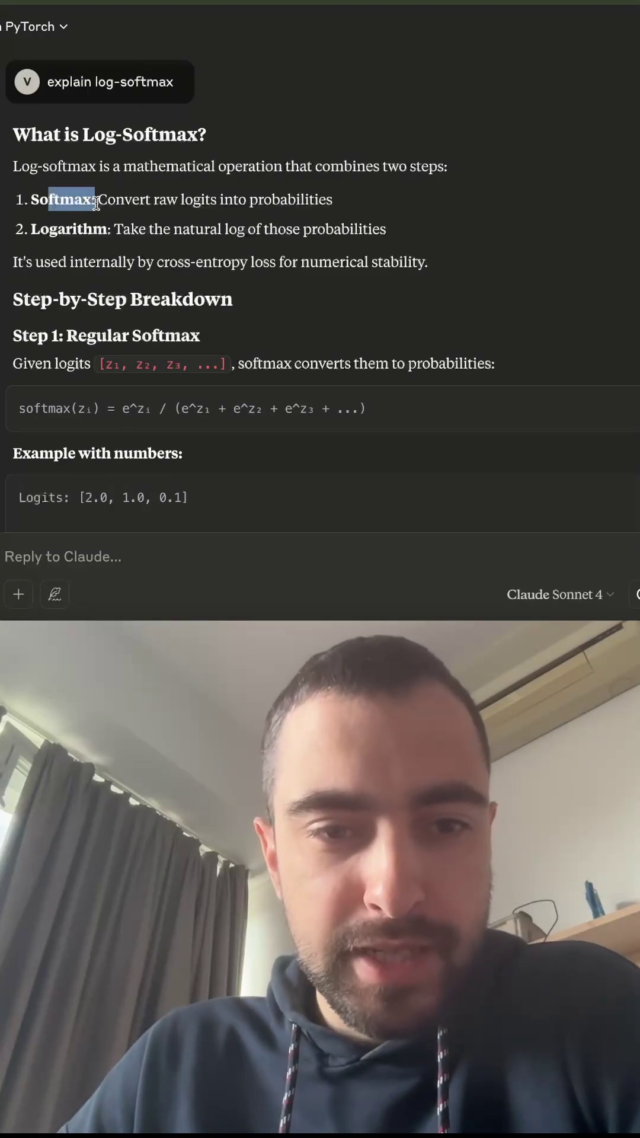
{"action": "left_click_drag", "start_coordinate": [213, 205], "coordinate": [265, 201]}
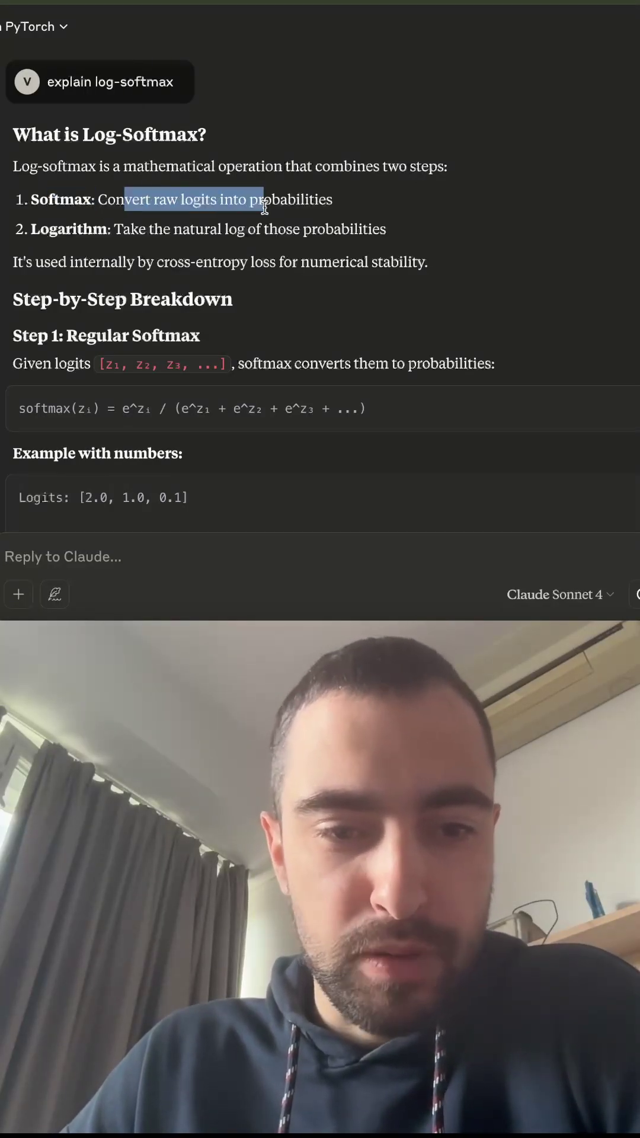
{"action": "scroll", "coordinate": [133, 255], "scroll_direction": "down", "scroll_amount": 2}
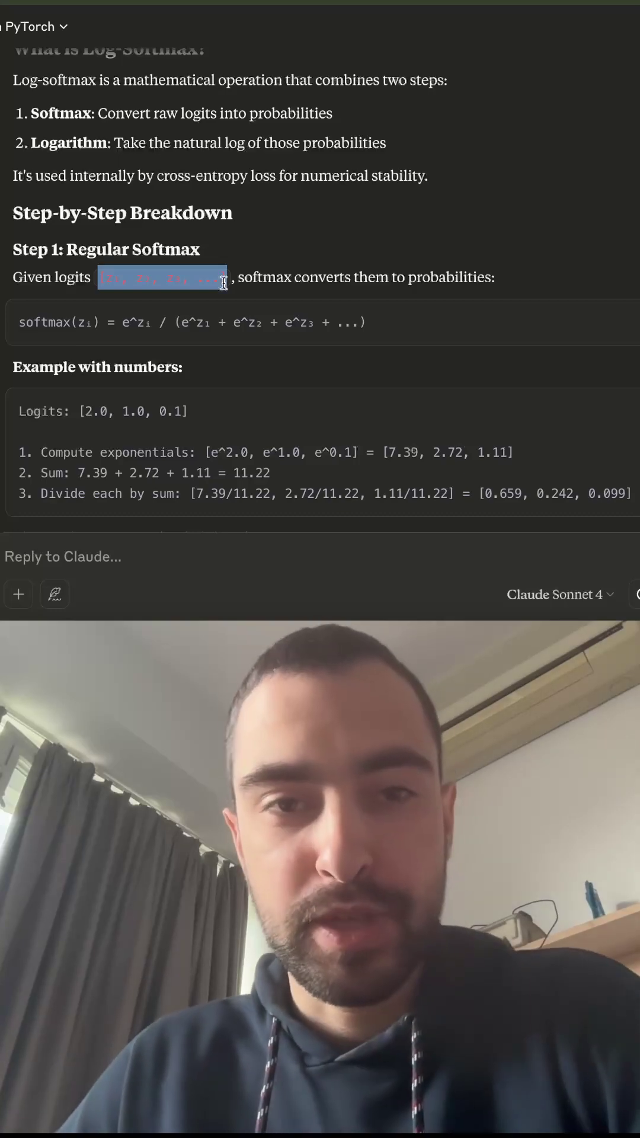
In ChatGPT's answer, highlight the logarithm-step description and the phrase about internal cross-entropy use
{"action": "left_click", "coordinate": [157, 211]}
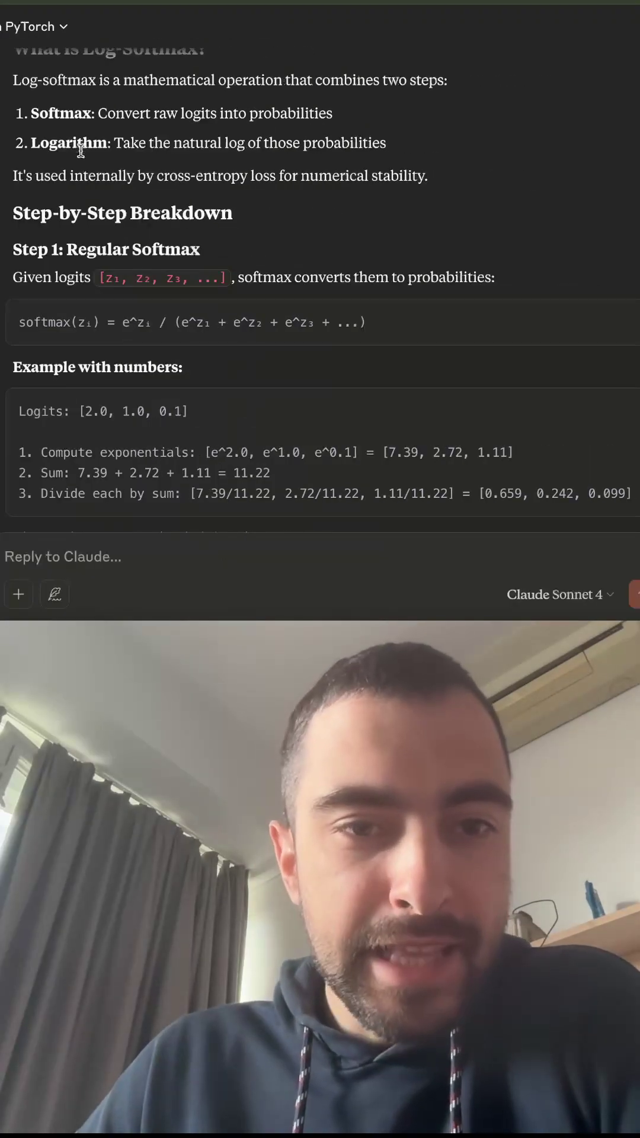
{"action": "left_click_drag", "start_coordinate": [114, 143], "coordinate": [197, 140]}
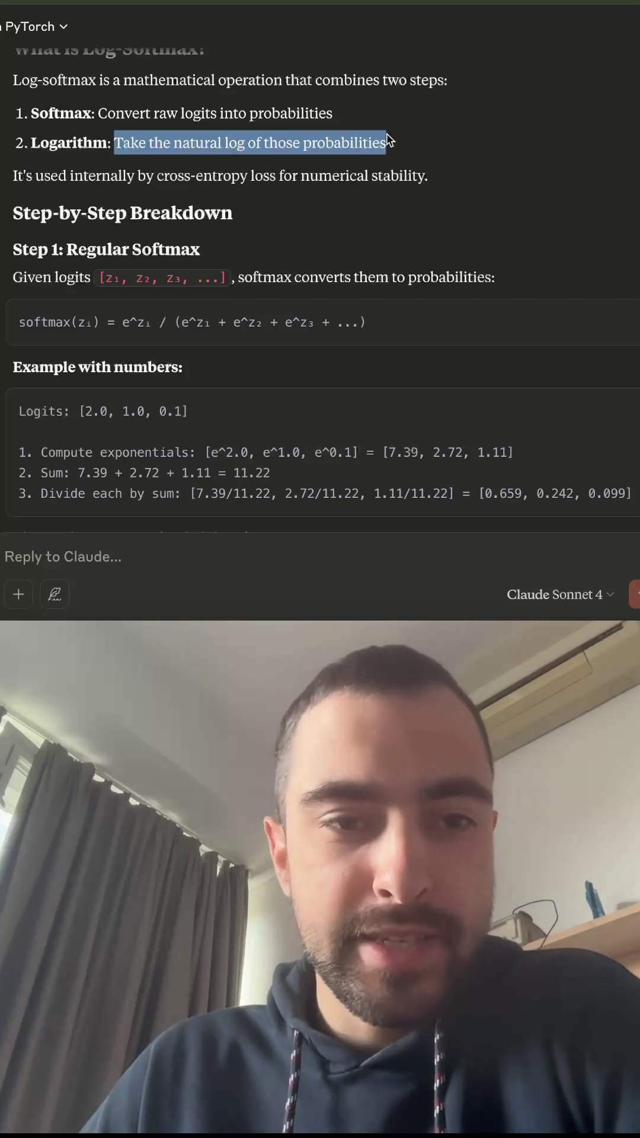
{"action": "left_click_drag", "start_coordinate": [65, 174], "coordinate": [180, 177]}
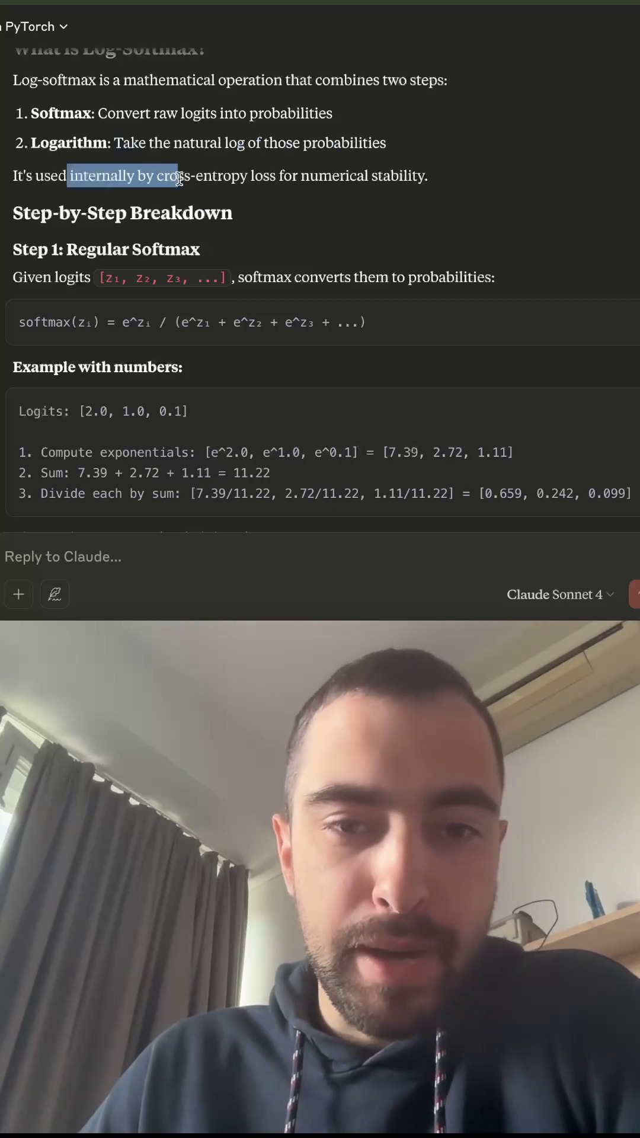
{"action": "left_click", "coordinate": [312, 175]}
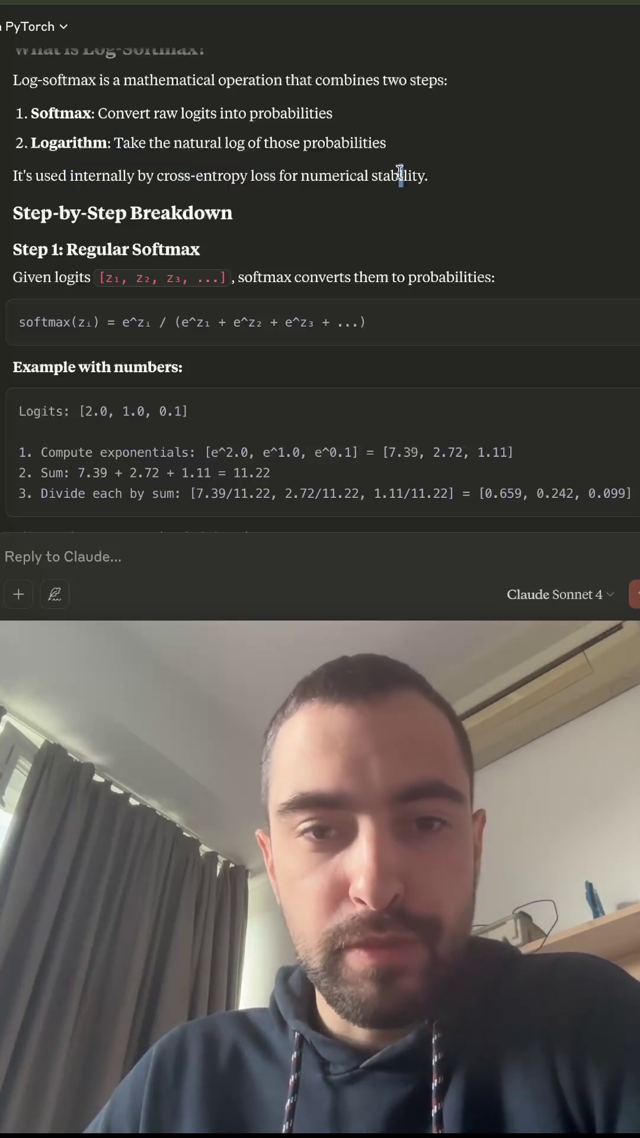
{"action": "left_click_drag", "start_coordinate": [240, 176], "coordinate": [419, 175]}
{"action": "scroll", "coordinate": [424, 264], "scroll_direction": "down", "scroll_amount": 3}
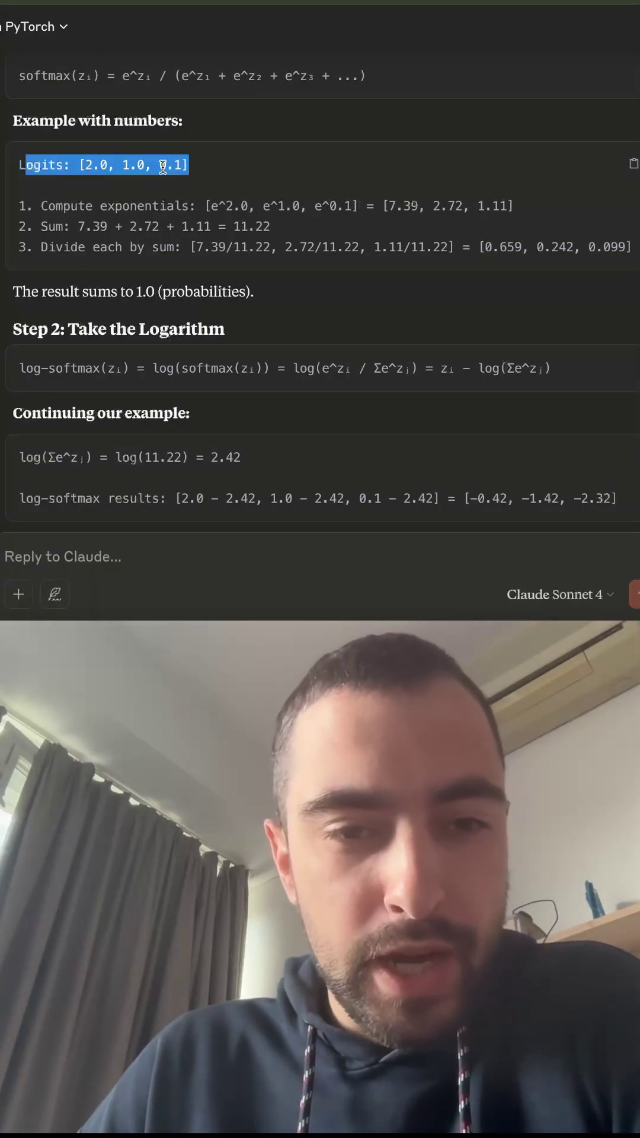
Highlight the compute-exponentials and sum lines and the resulting softmax probabilities
{"action": "left_click_drag", "start_coordinate": [41, 206], "coordinate": [412, 206]}
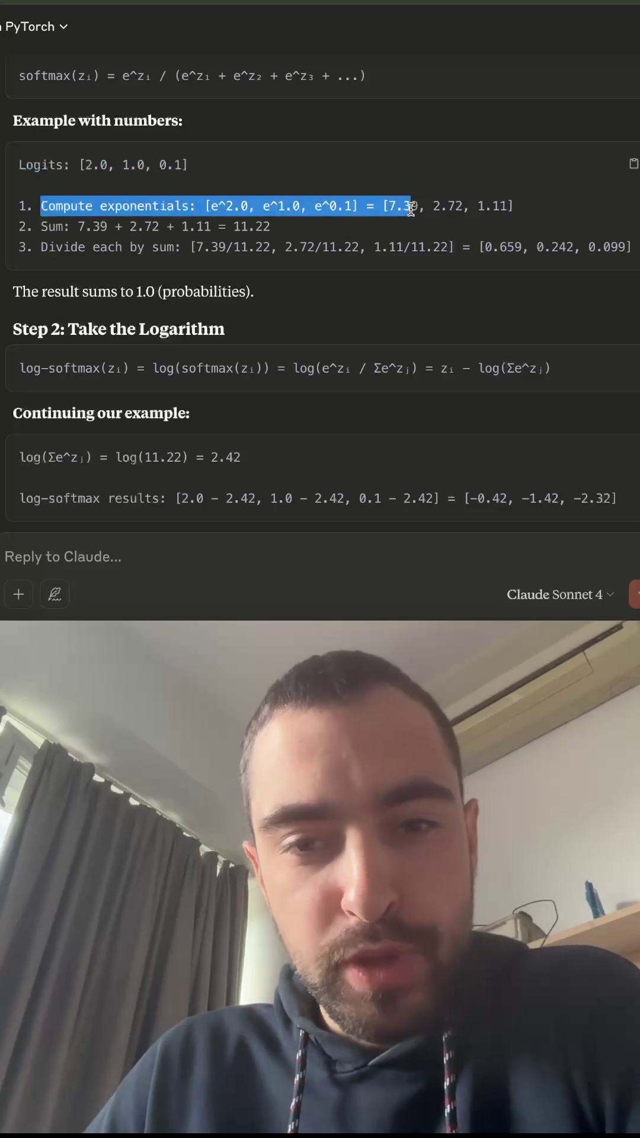
{"action": "mouse_move", "coordinate": [457, 210]}
{"action": "left_mouse_down"}
{"action": "mouse_move", "coordinate": [452, 237]}
{"action": "mouse_move", "coordinate": [384, 236]}
{"action": "left_mouse_up"}
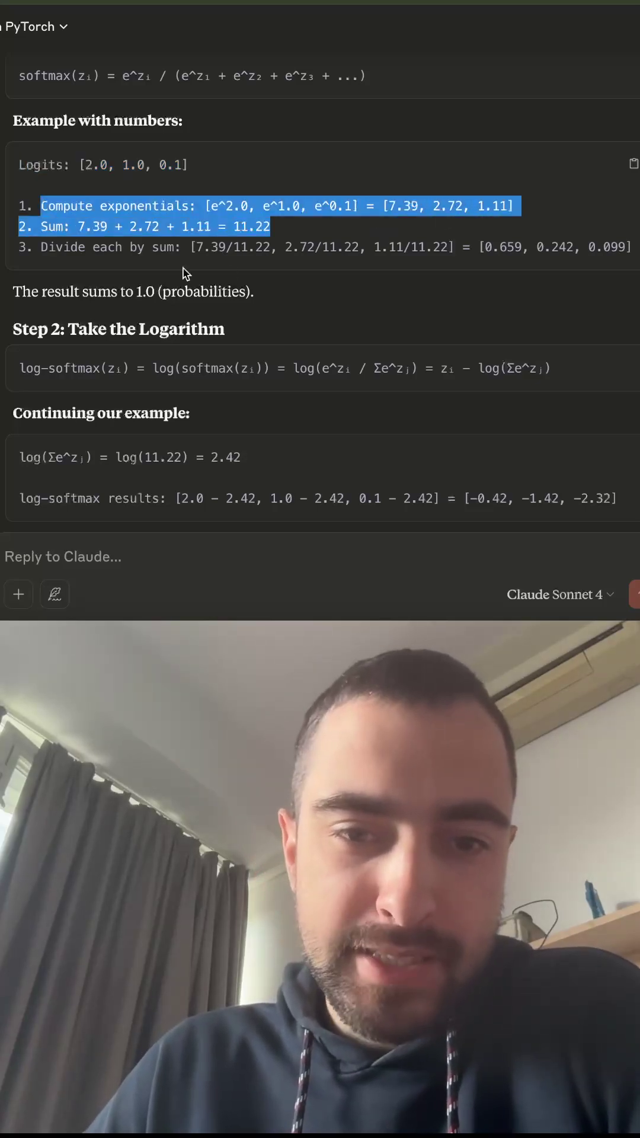
{"action": "left_click_drag", "start_coordinate": [484, 245], "coordinate": [628, 249]}
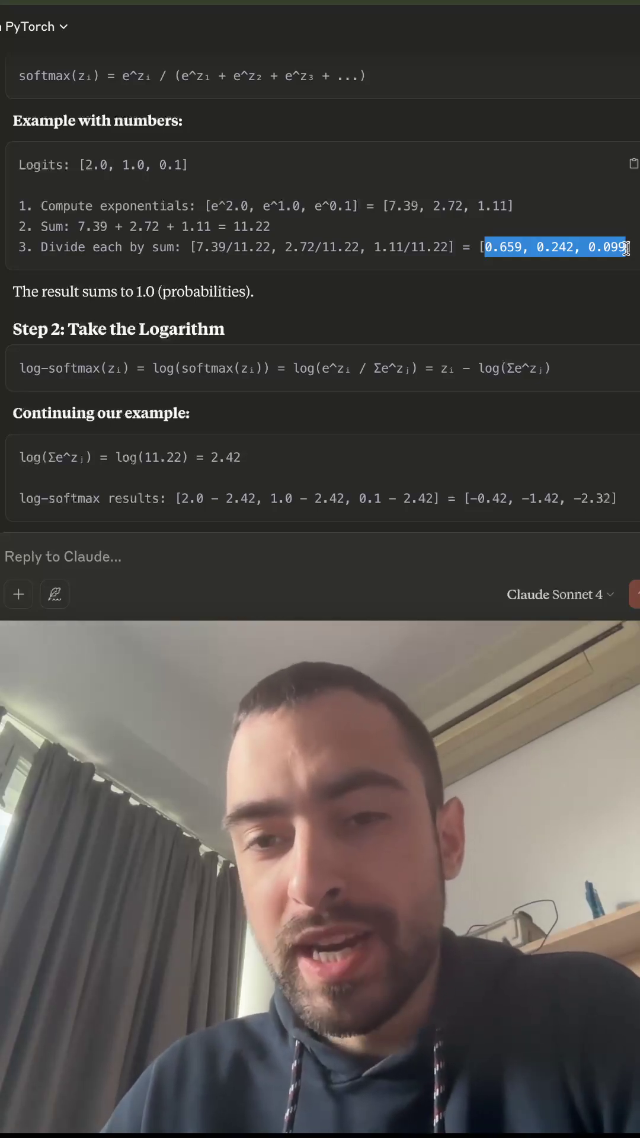
{"action": "left_click", "coordinate": [616, 249]}
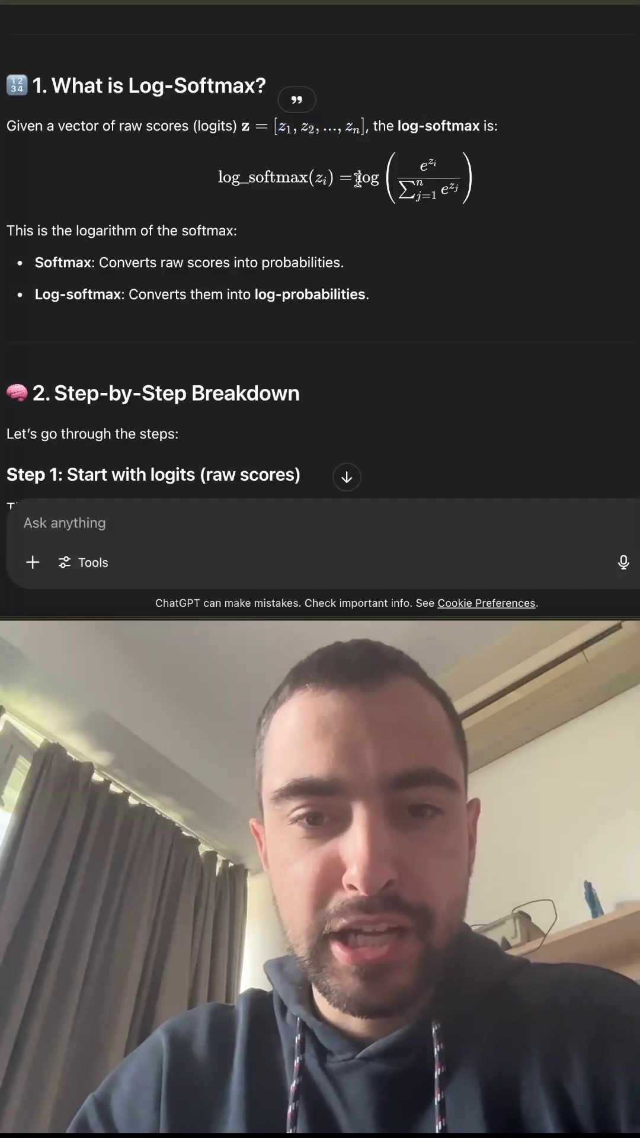
Highlight 'log' in the log-softmax formula, then clear the formula highlights
{"action": "left_click_drag", "start_coordinate": [358, 179], "coordinate": [374, 179]}
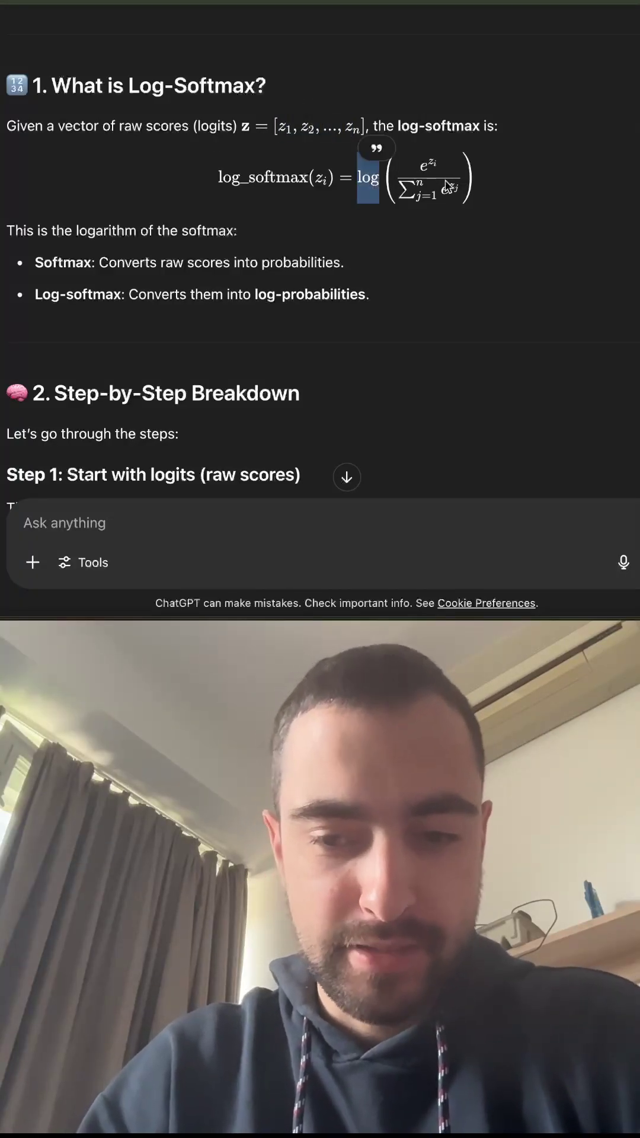
{"action": "scroll", "coordinate": [103, 247], "scroll_direction": "down", "scroll_amount": 1}
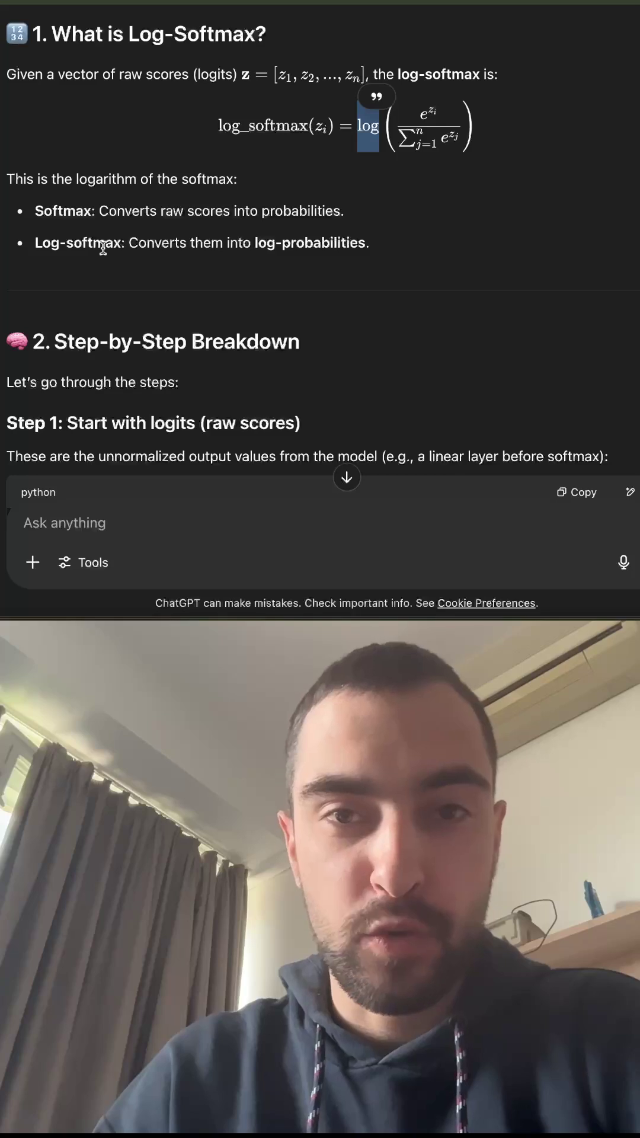
{"action": "scroll", "coordinate": [103, 247], "scroll_direction": "up", "scroll_amount": 2}
{"action": "left_click", "coordinate": [351, 271]}
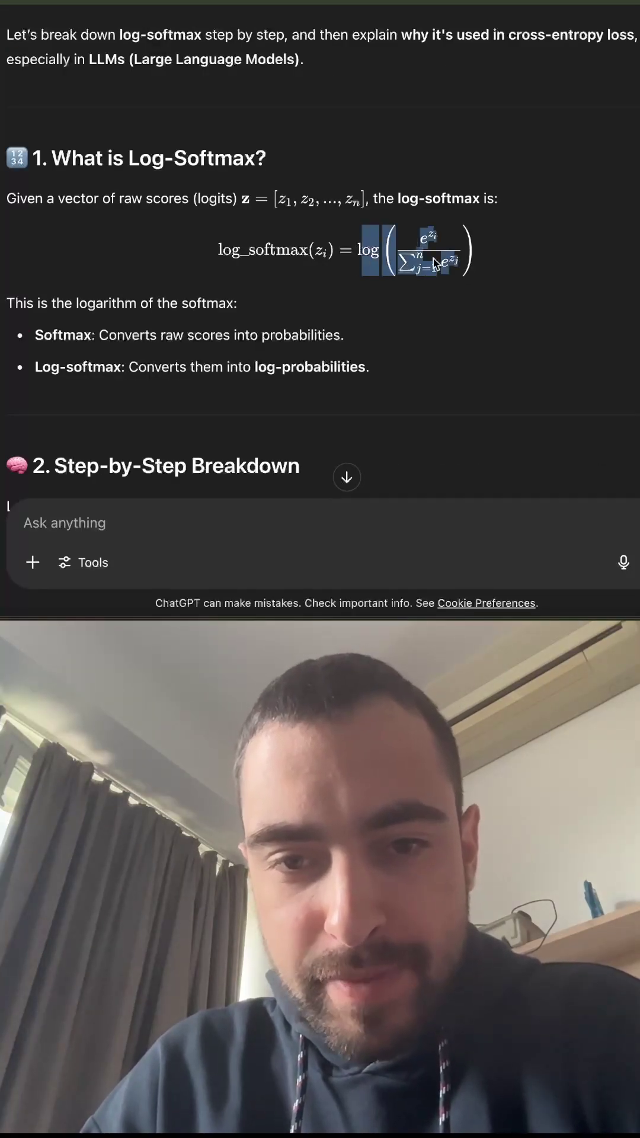
{"action": "left_click", "coordinate": [346, 242]}
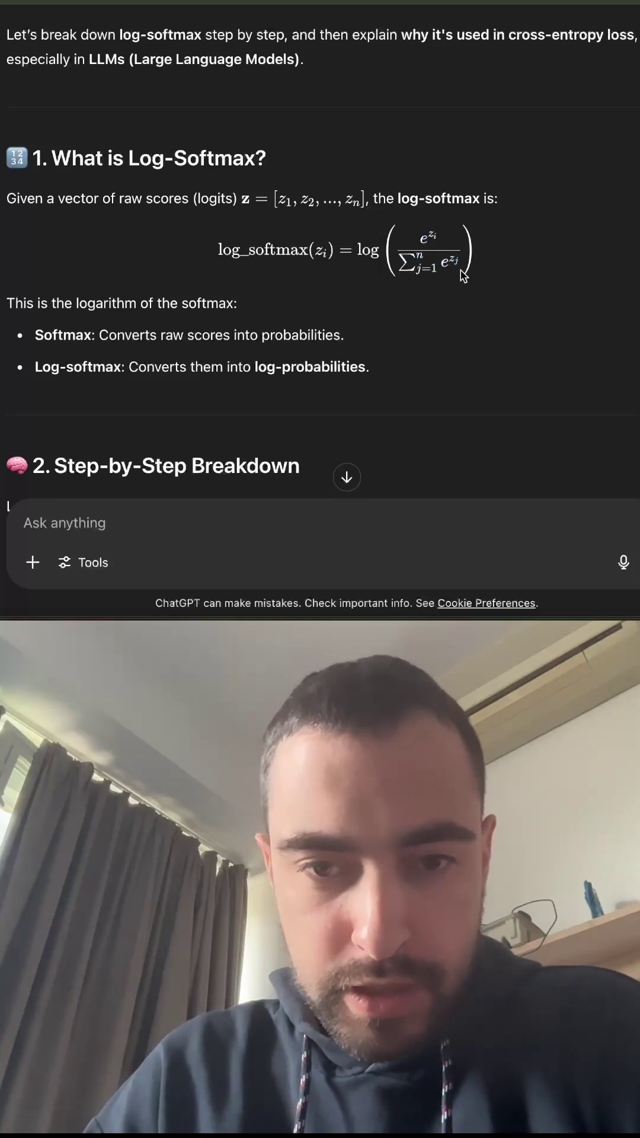
{"action": "scroll", "coordinate": [461, 274], "scroll_direction": "down", "scroll_amount": 5}
{"action": "scroll", "coordinate": [461, 274], "scroll_direction": "down", "scroll_amount": 3}
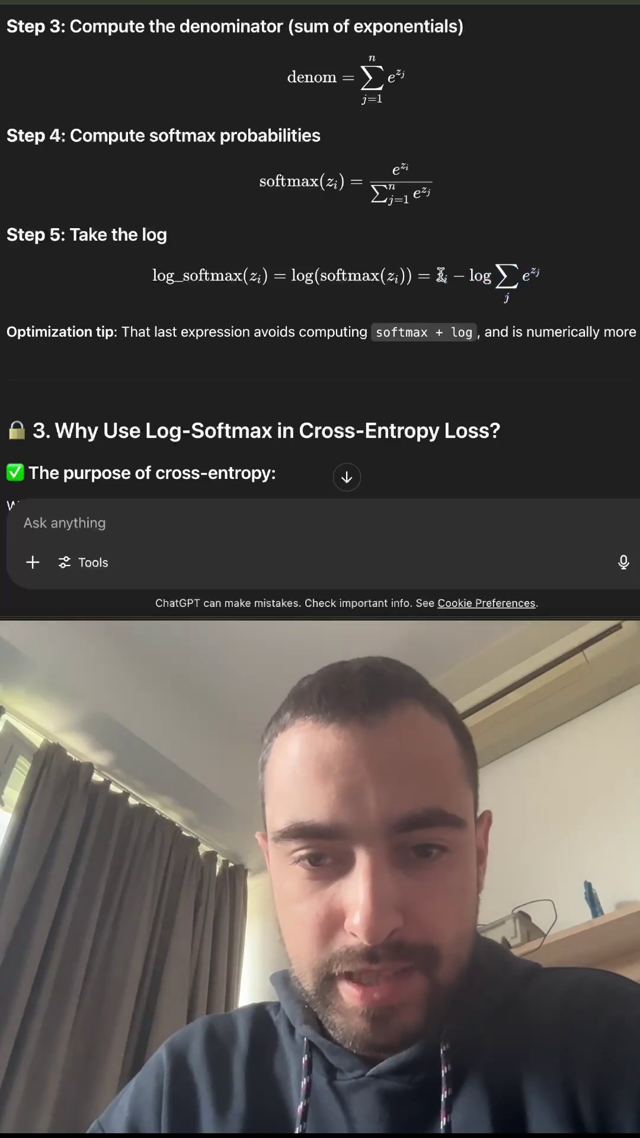
{"action": "scroll", "coordinate": [440, 276], "scroll_direction": "down", "scroll_amount": 10}
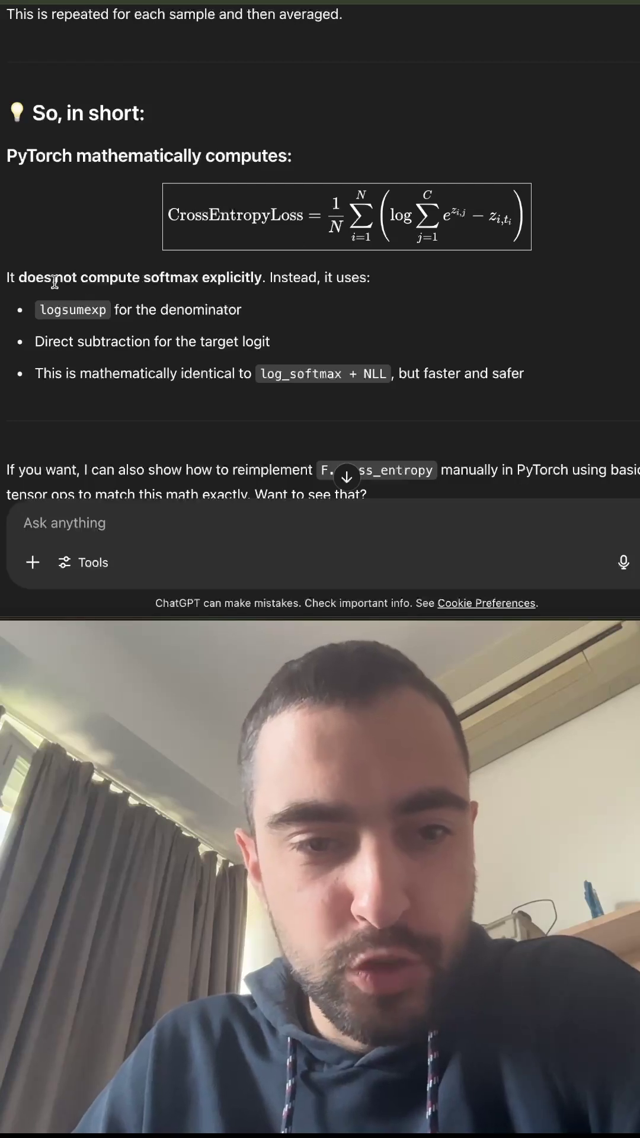
{"action": "left_click_drag", "start_coordinate": [54, 282], "coordinate": [249, 290]}
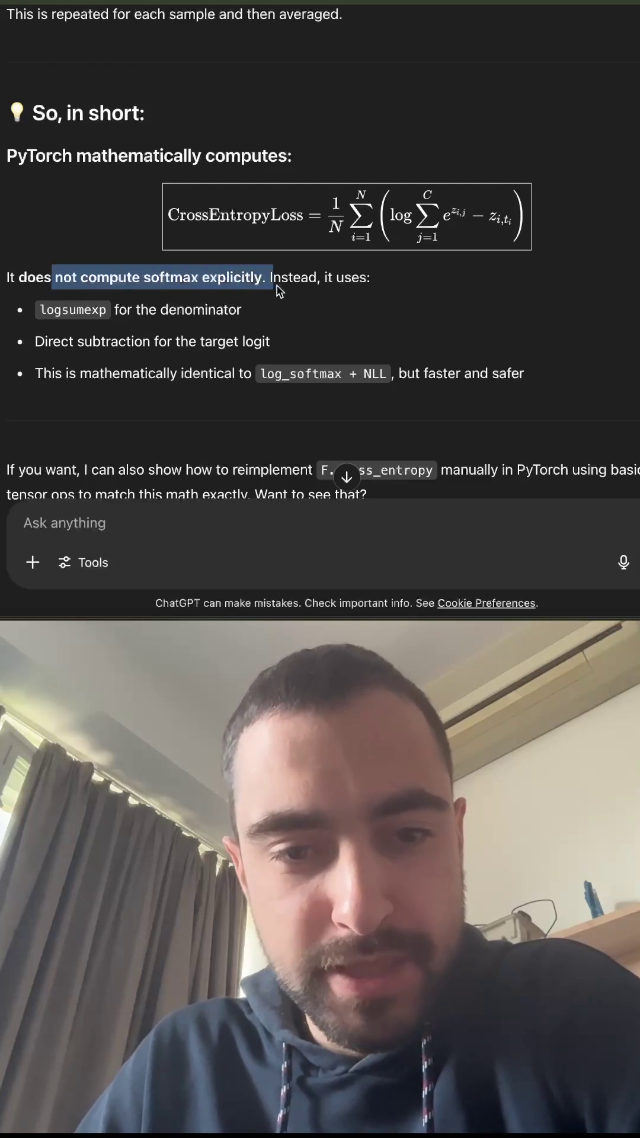
{"action": "left_click", "coordinate": [320, 282]}
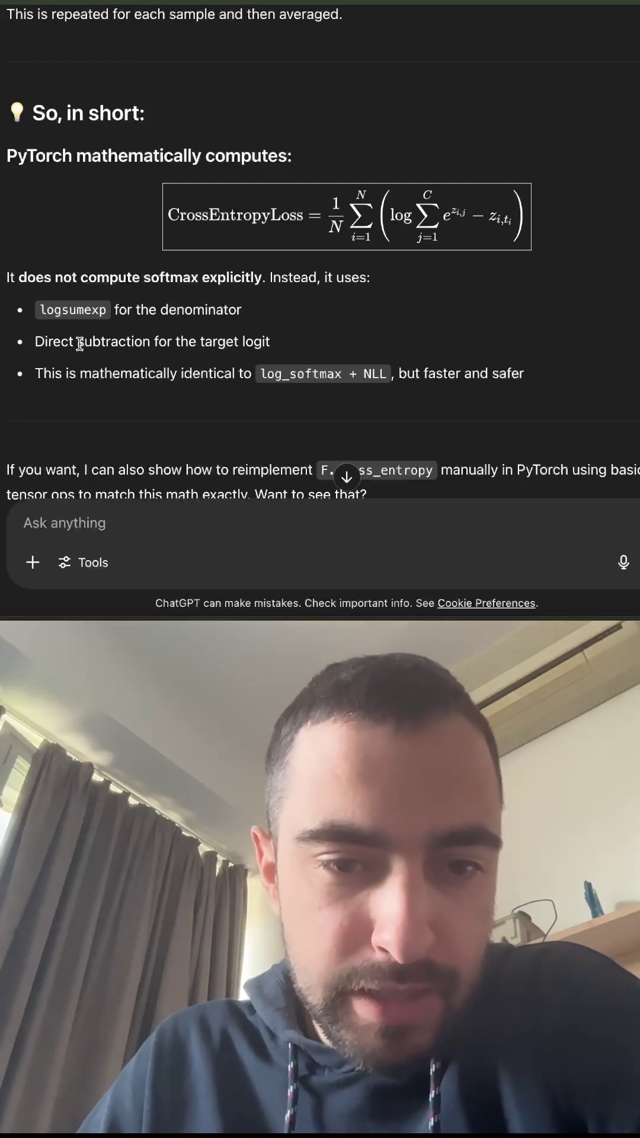
{"action": "left_click_drag", "start_coordinate": [162, 345], "coordinate": [270, 341]}
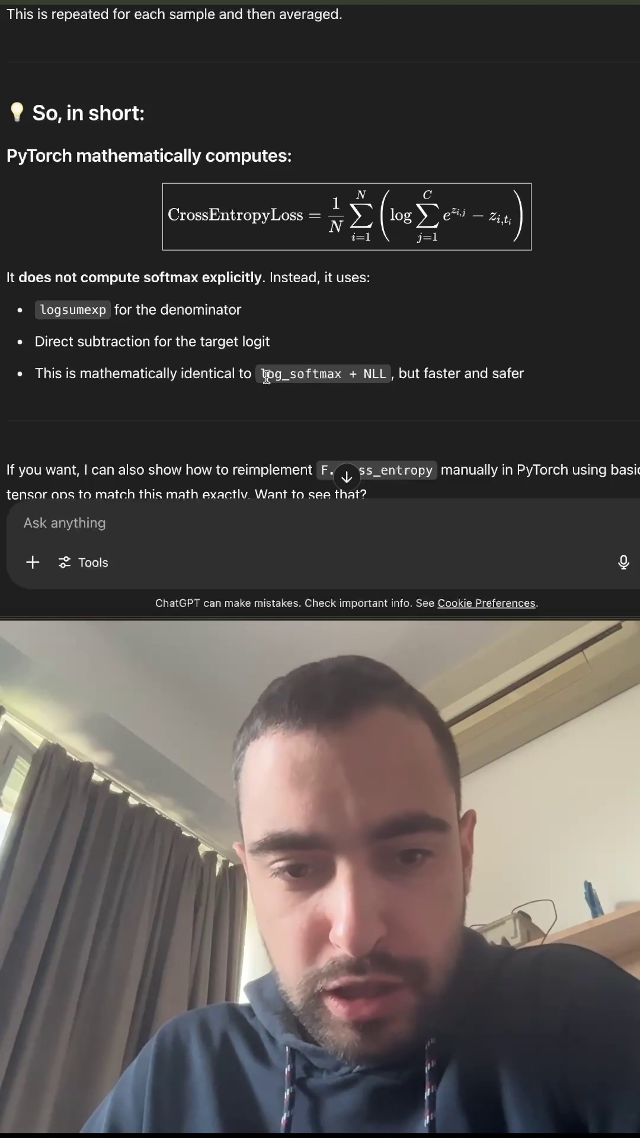
{"action": "left_click_drag", "start_coordinate": [265, 377], "coordinate": [355, 378]}
{"action": "scroll", "coordinate": [355, 378], "scroll_direction": "up", "scroll_amount": 1}
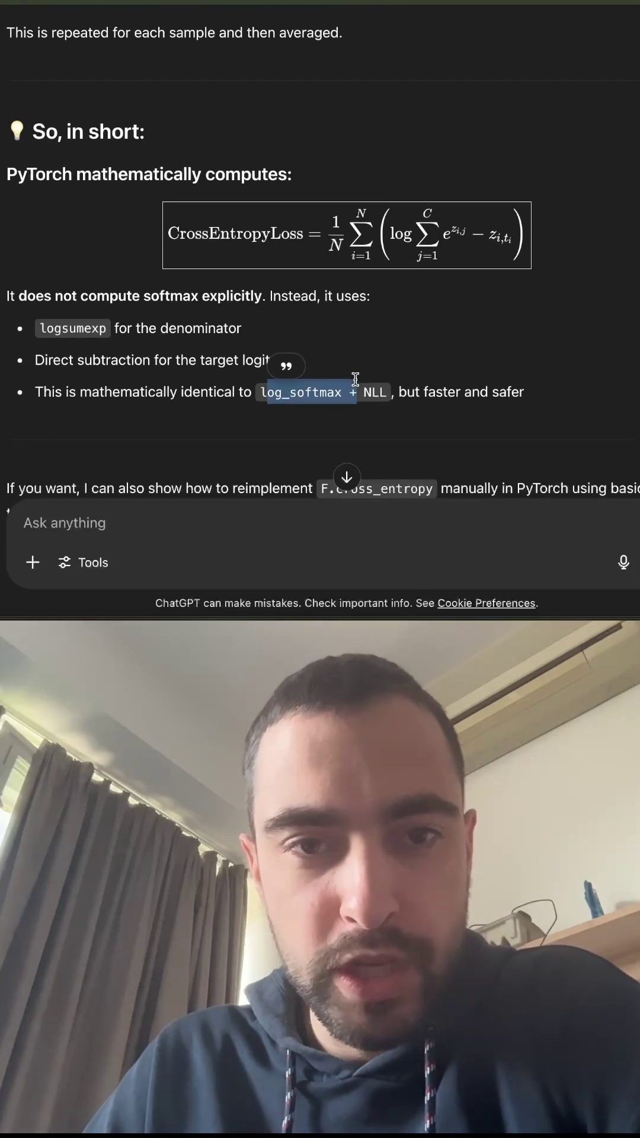
{"action": "scroll", "coordinate": [370, 386], "scroll_direction": "up", "scroll_amount": 5}
{"action": "scroll", "coordinate": [338, 355], "scroll_direction": "up", "scroll_amount": 3}
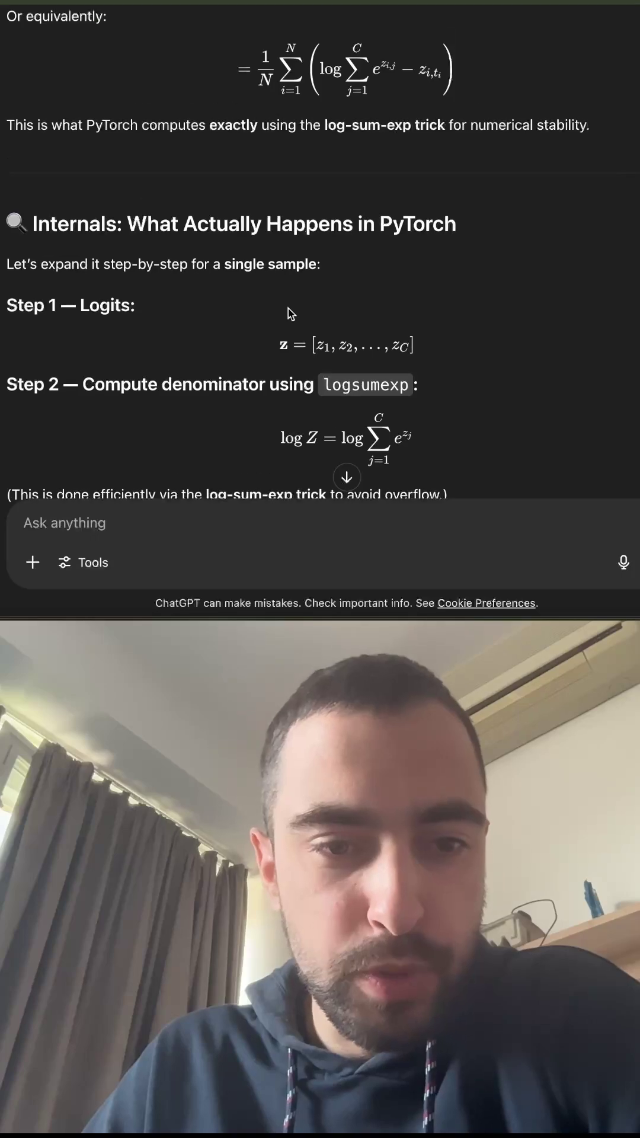
{"action": "scroll", "coordinate": [287, 313], "scroll_direction": "up", "scroll_amount": 2}
{"action": "scroll", "coordinate": [288, 312], "scroll_direction": "up", "scroll_amount": 3}
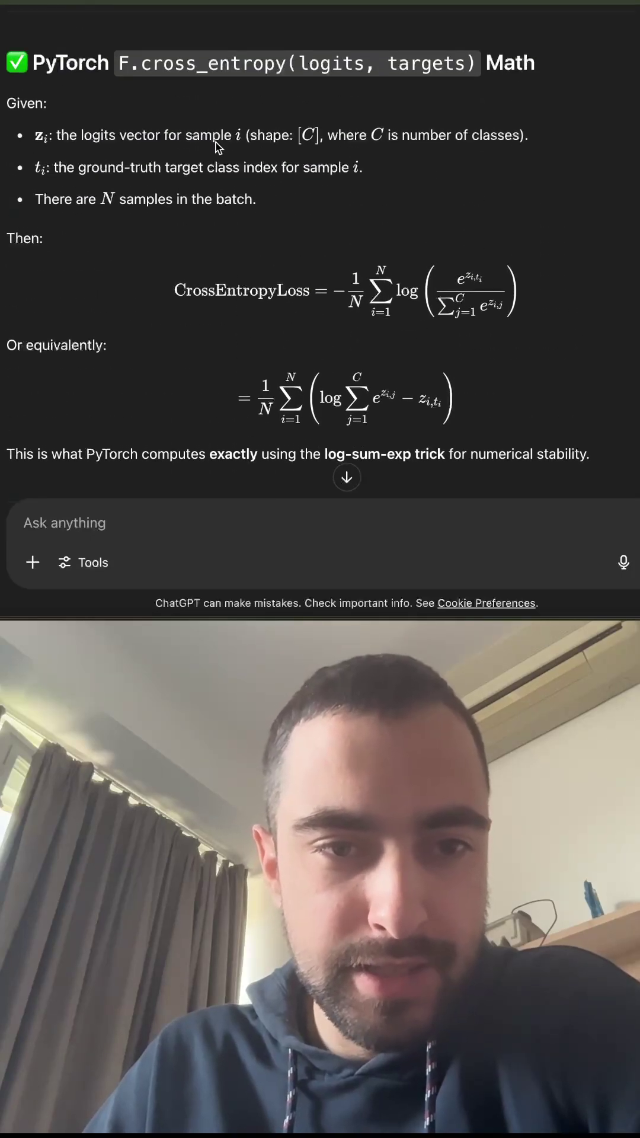
{"action": "scroll", "coordinate": [216, 147], "scroll_direction": "up", "scroll_amount": 4}
{"action": "scroll", "coordinate": [214, 147], "scroll_direction": "down", "scroll_amount": 1}
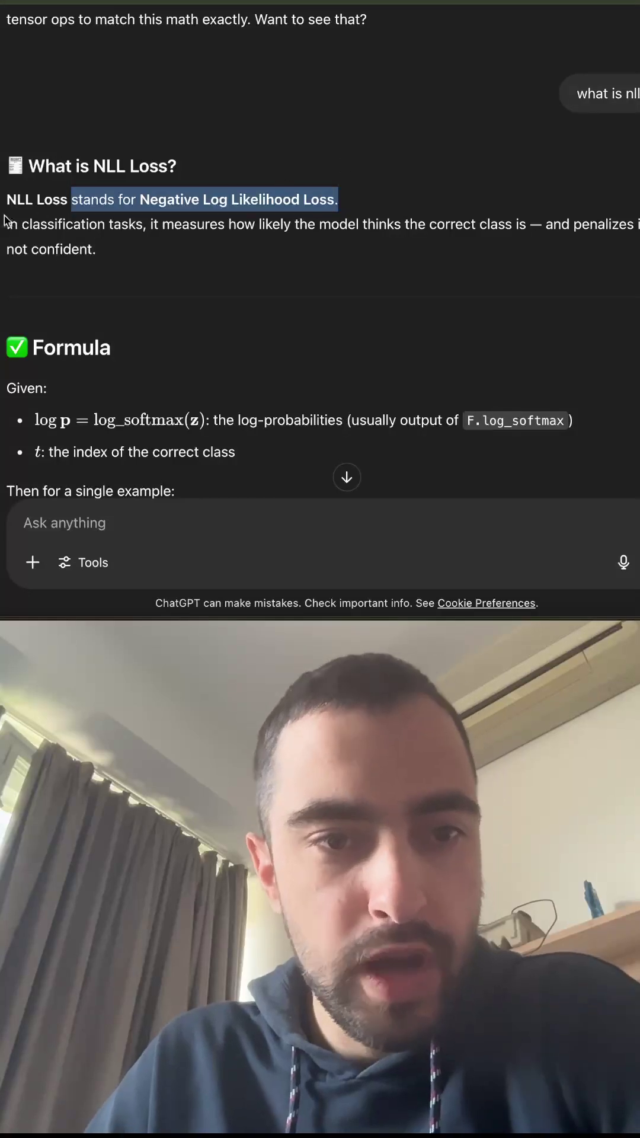
{"action": "left_click", "coordinate": [82, 204]}
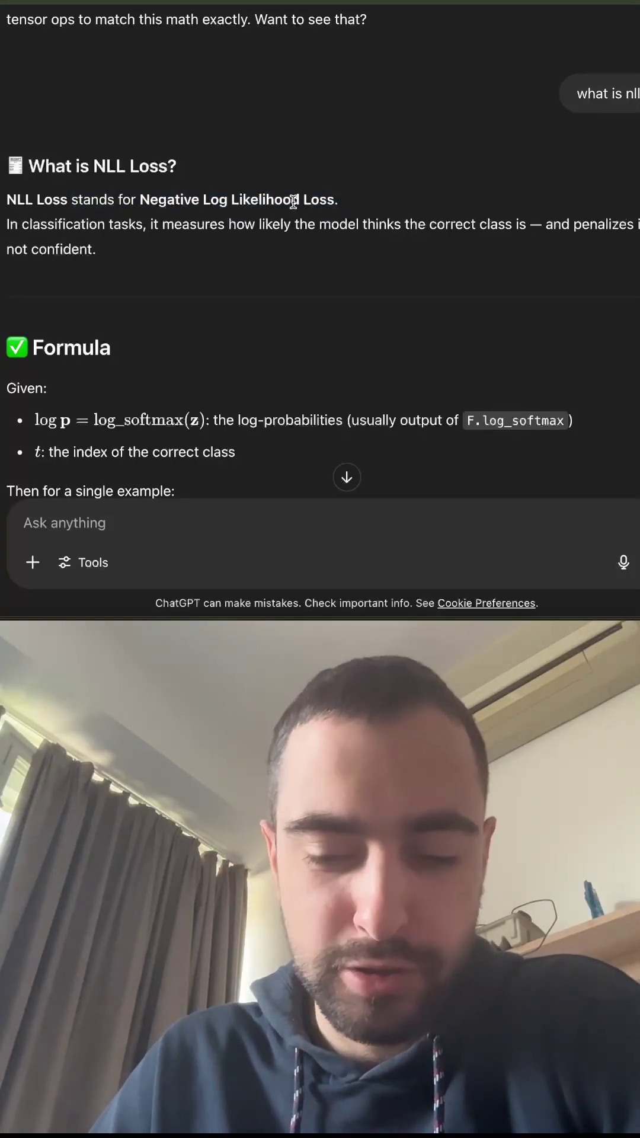
{"action": "scroll", "coordinate": [240, 343], "scroll_direction": "down", "scroll_amount": 2}
{"action": "scroll", "coordinate": [241, 283], "scroll_direction": "down", "scroll_amount": 1}
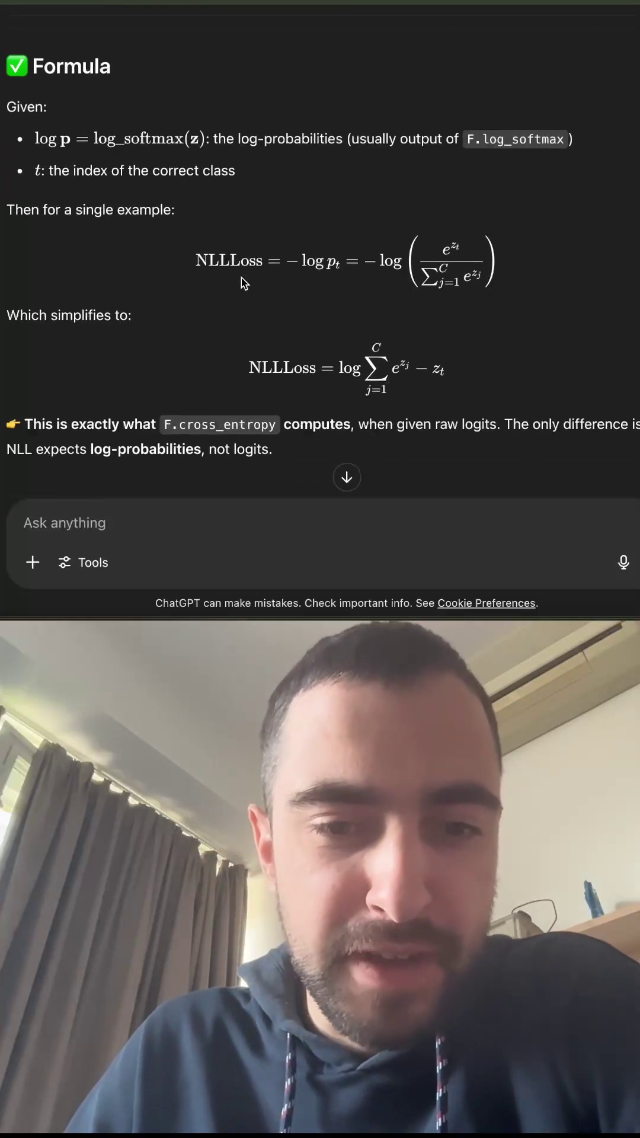
{"action": "scroll", "coordinate": [243, 282], "scroll_direction": "down", "scroll_amount": 1}
{"action": "scroll", "coordinate": [241, 280], "scroll_direction": "down", "scroll_amount": 2}
{"action": "scroll", "coordinate": [240, 278], "scroll_direction": "down", "scroll_amount": 2}
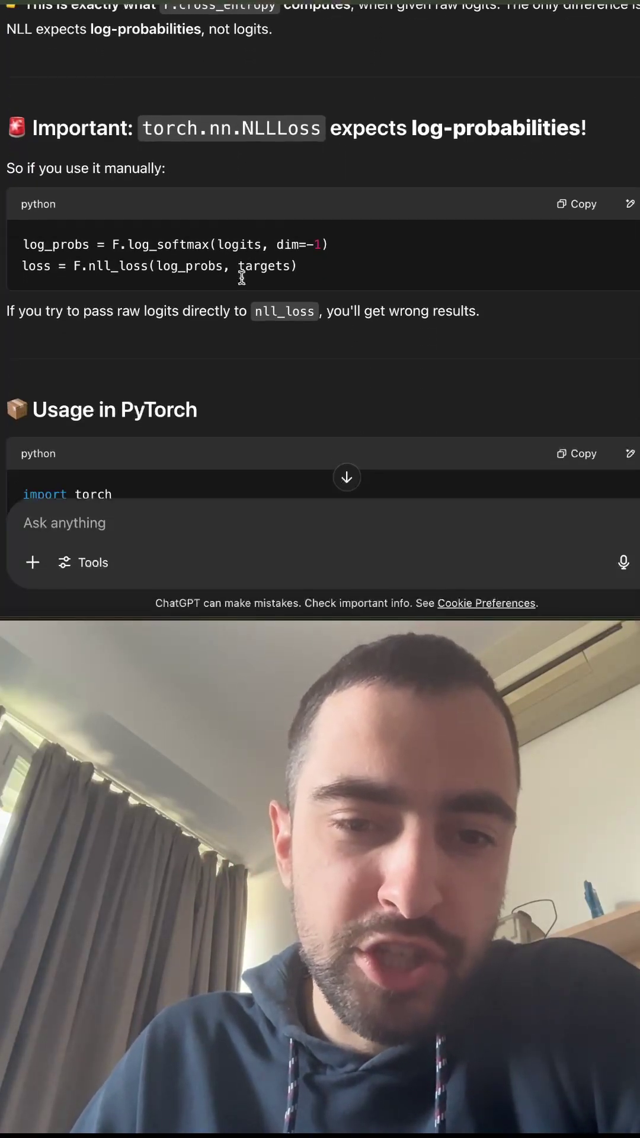
{"action": "scroll", "coordinate": [241, 278], "scroll_direction": "down", "scroll_amount": 2}
{"action": "scroll", "coordinate": [241, 278], "scroll_direction": "down", "scroll_amount": 3}
{"action": "scroll", "coordinate": [242, 278], "scroll_direction": "up", "scroll_amount": 6}
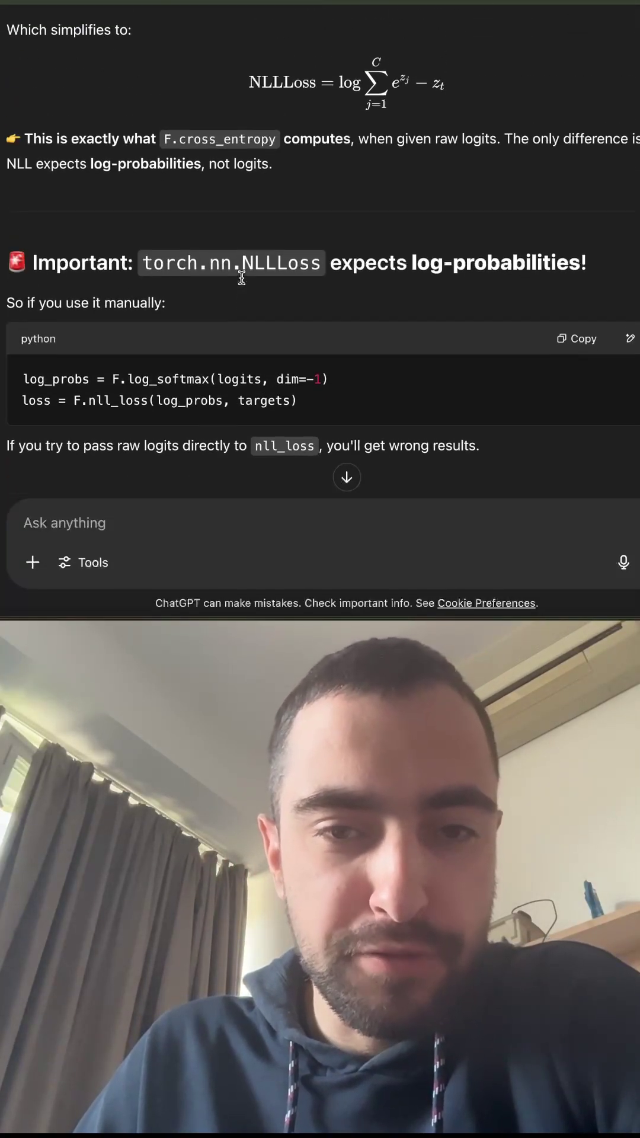
{"action": "scroll", "coordinate": [241, 278], "scroll_direction": "up", "scroll_amount": 4}
{"action": "scroll", "coordinate": [325, 293], "scroll_direction": "up", "scroll_amount": 1}
{"action": "scroll", "coordinate": [326, 292], "scroll_direction": "up", "scroll_amount": 6}
{"action": "scroll", "coordinate": [305, 336], "scroll_direction": "up", "scroll_amount": 2}
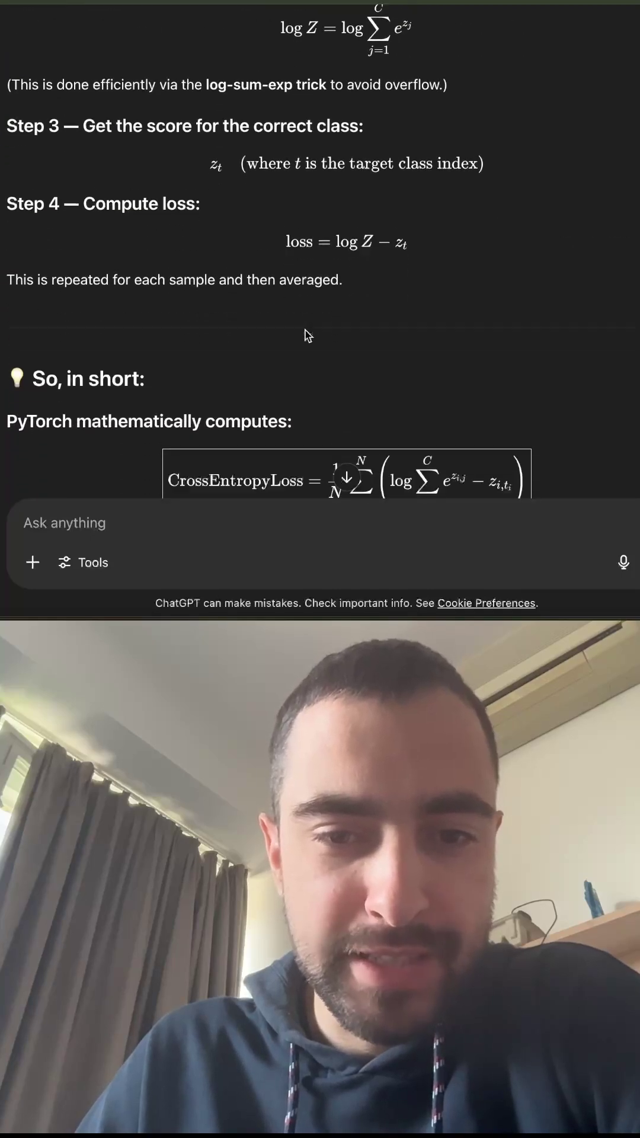
{"action": "scroll", "coordinate": [305, 336], "scroll_direction": "down", "scroll_amount": 3}
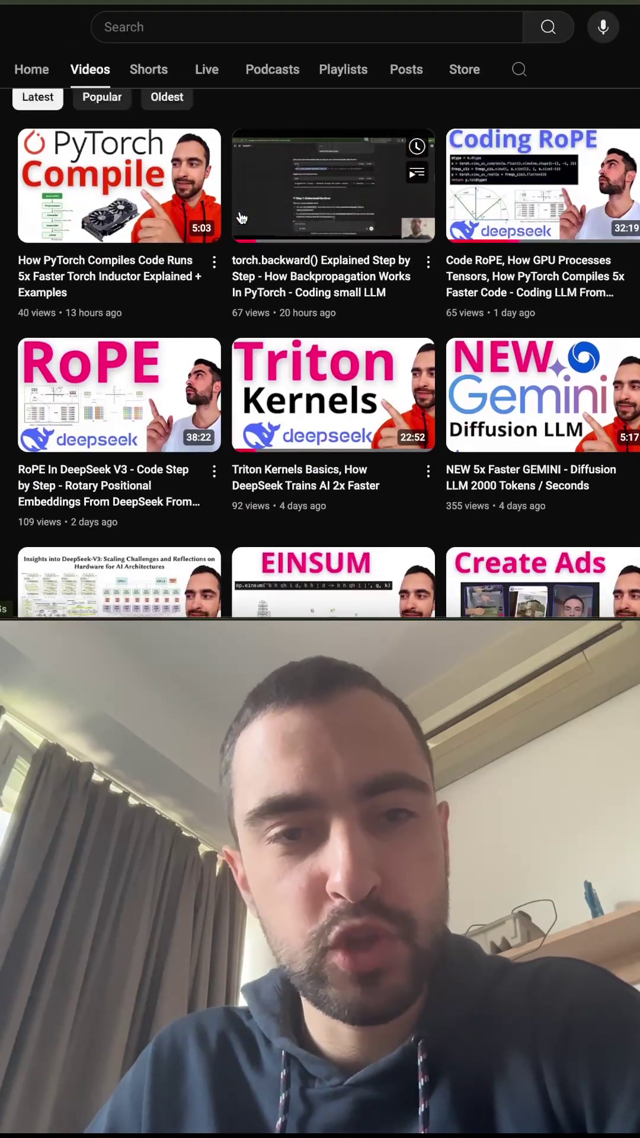
{"action": "scroll", "coordinate": [243, 207], "scroll_direction": "up", "scroll_amount": 1}
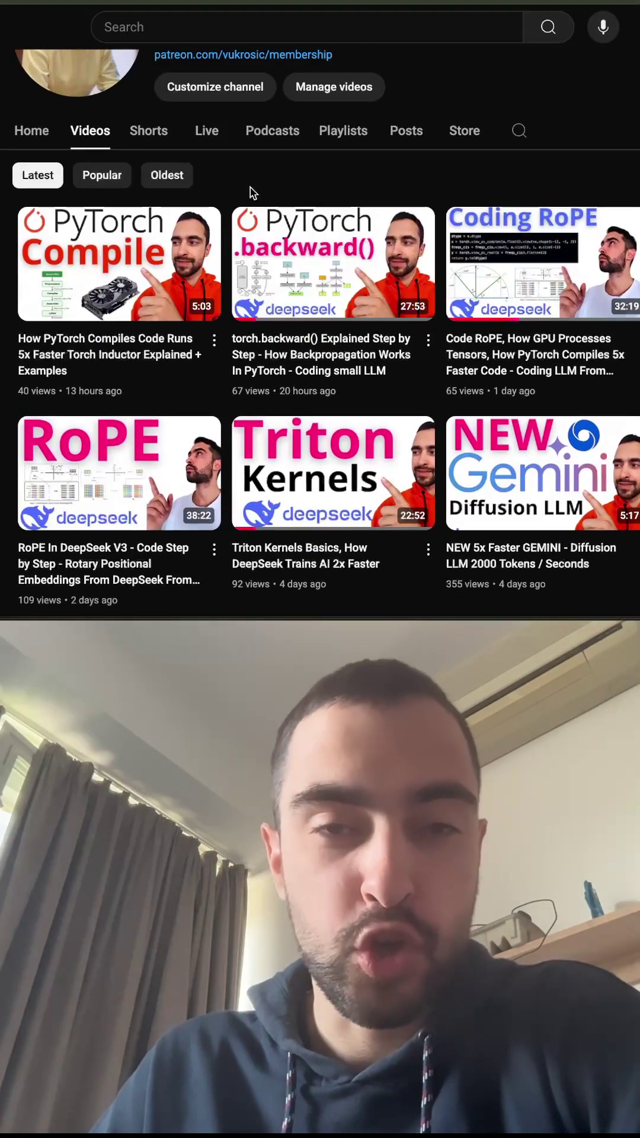